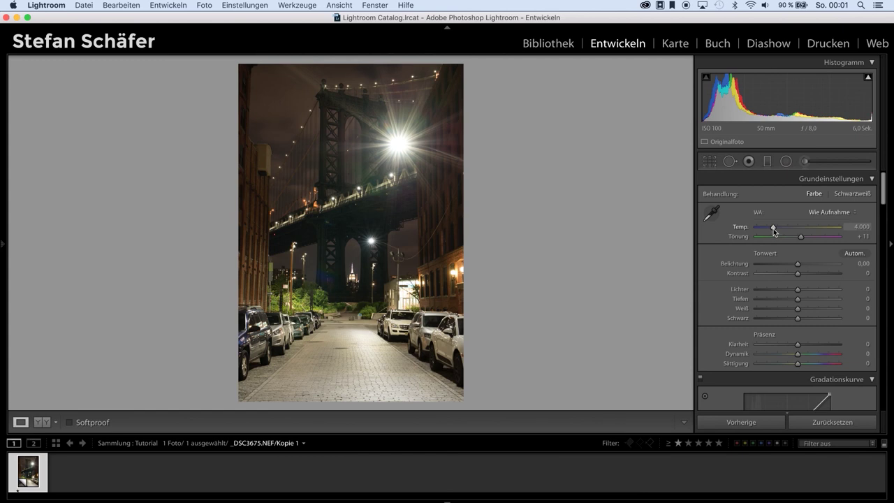
Lower the white balance Temp to 2,780 and set Tint to −3 for a blue night look
drag(773, 227, 763, 231)
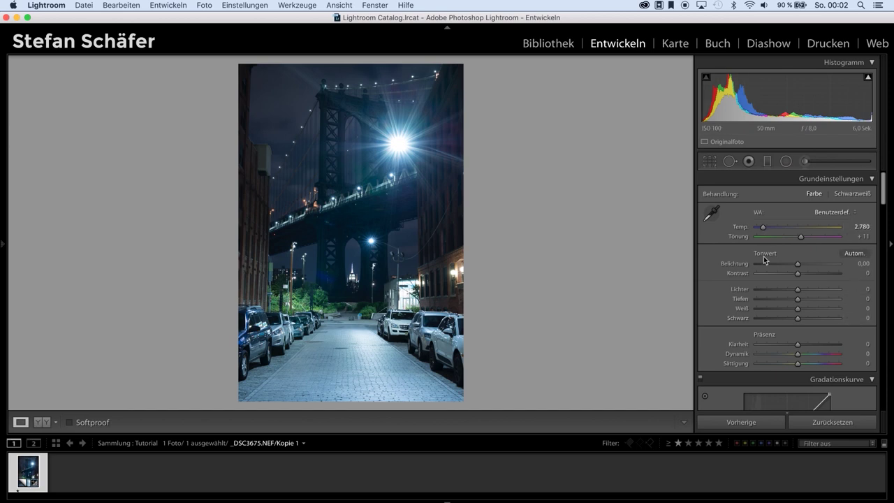
double_click(801, 237)
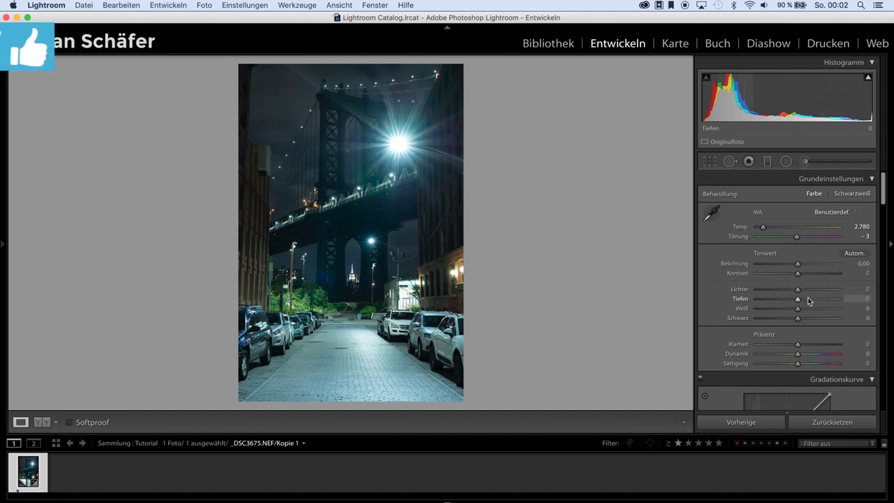
Set Highlights to −80, Shadows to +80 and Contrast to +28 in the Basic panel
drag(798, 289, 770, 292)
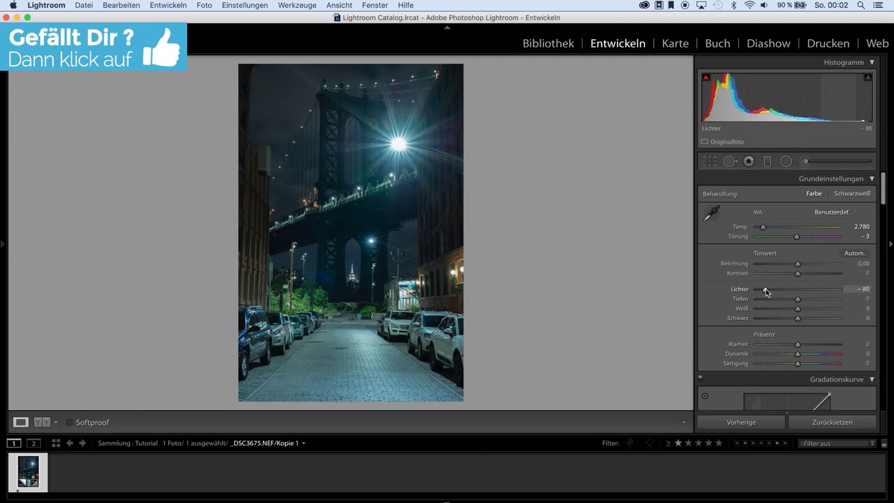
drag(798, 299, 830, 299)
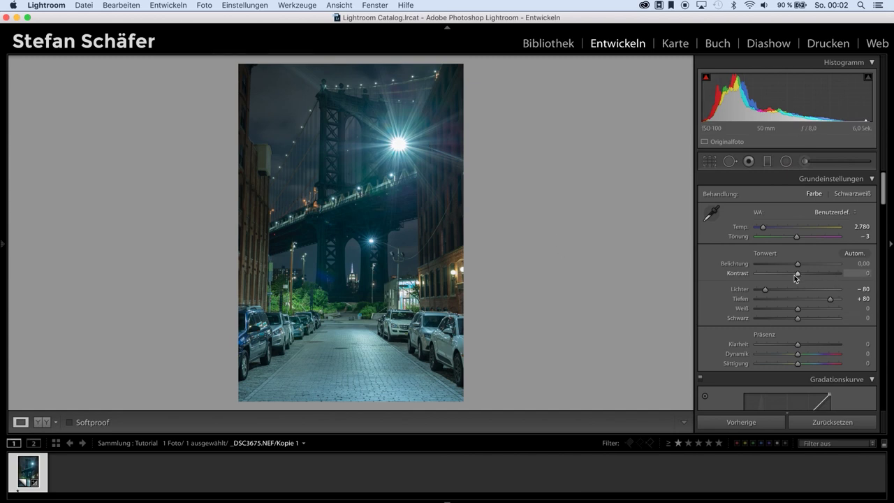
drag(799, 276, 807, 275)
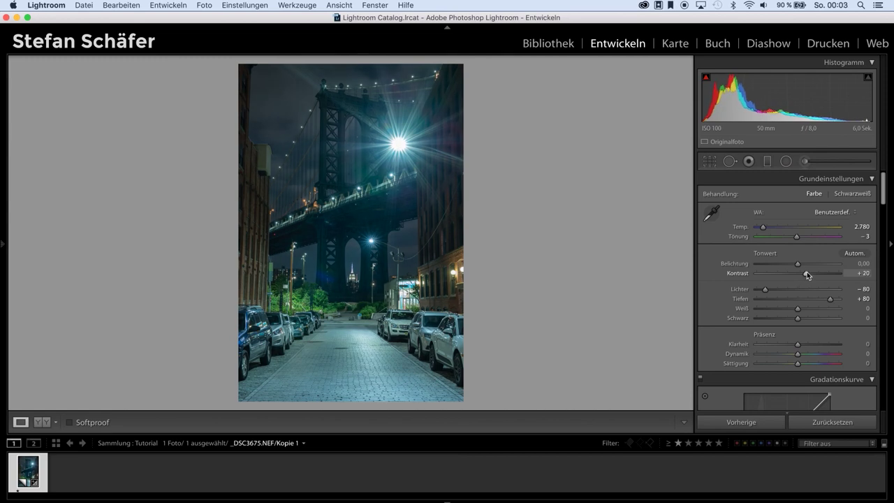
drag(808, 274, 810, 276)
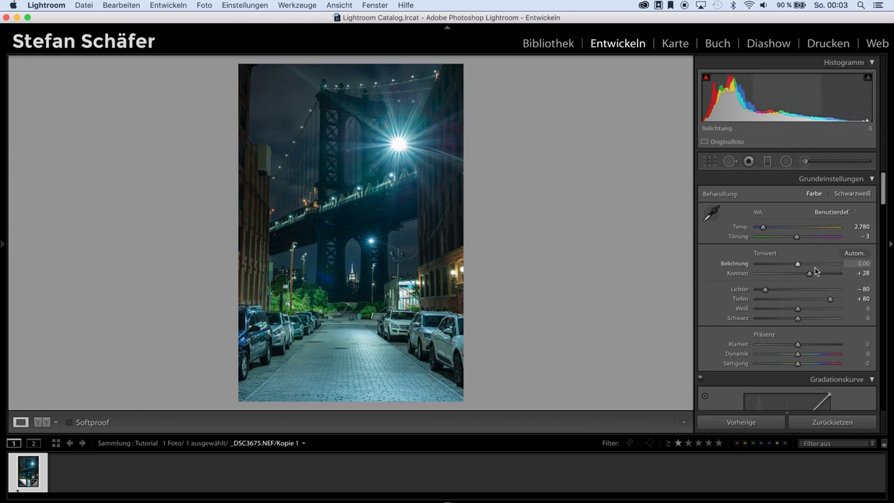
Set Clarity to +18 and cut Saturation to −49 in the Presence section
scroll(786, 342, down, 2)
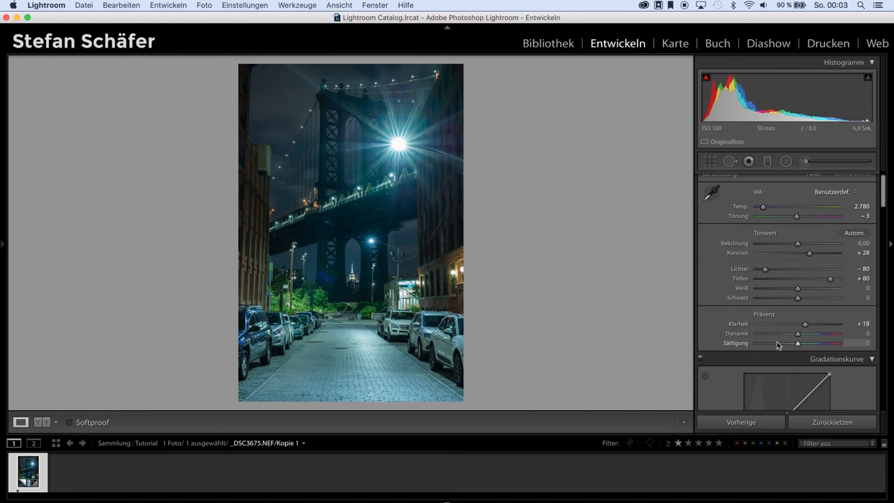
drag(797, 343, 780, 344)
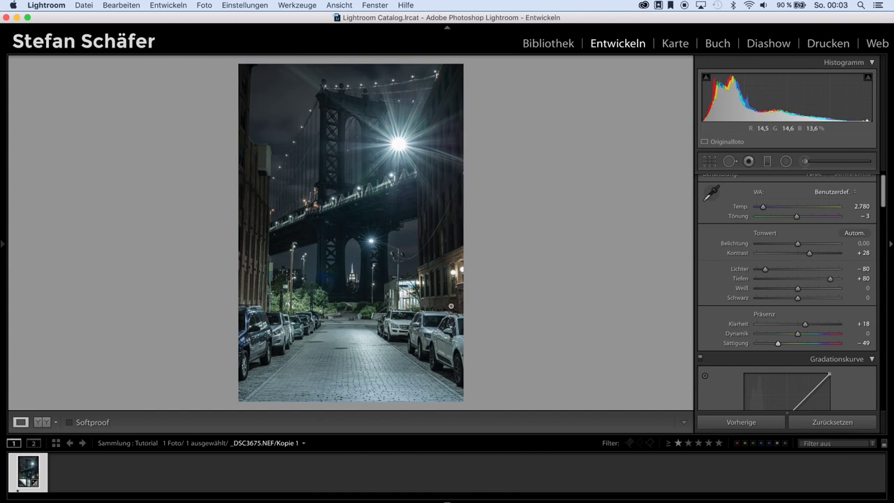
scroll(808, 308, up, 2)
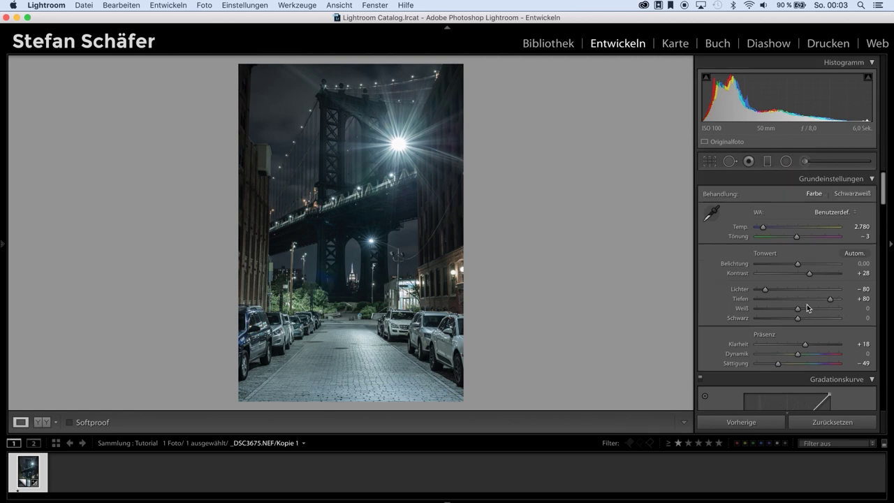
Build an S-shaped RGB point curve: lift the blacks, lower the whites, darken shadows, raise highlights
scroll(810, 321, down, 5)
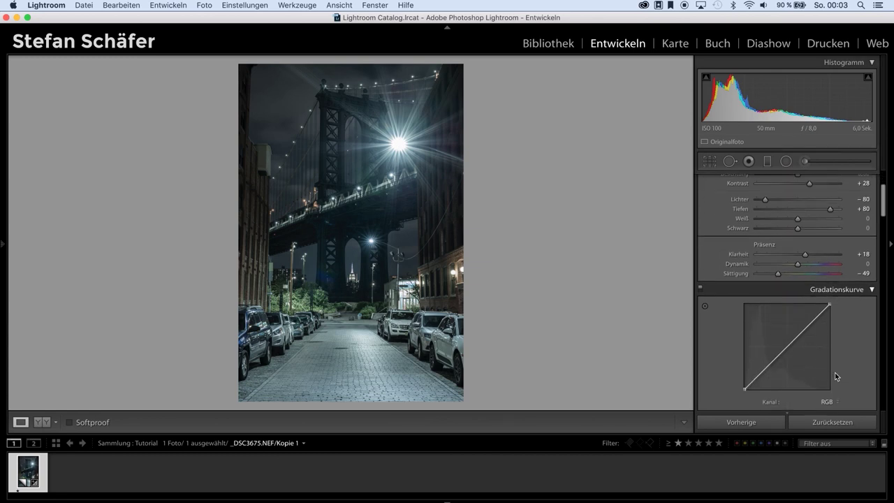
scroll(836, 376, down, 2)
scroll(836, 375, down, 1)
scroll(836, 374, down, 2)
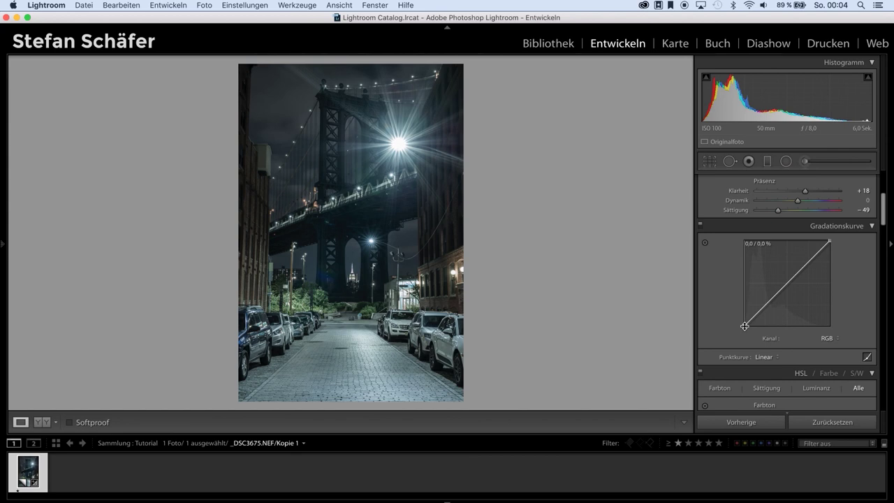
drag(744, 326, 744, 320)
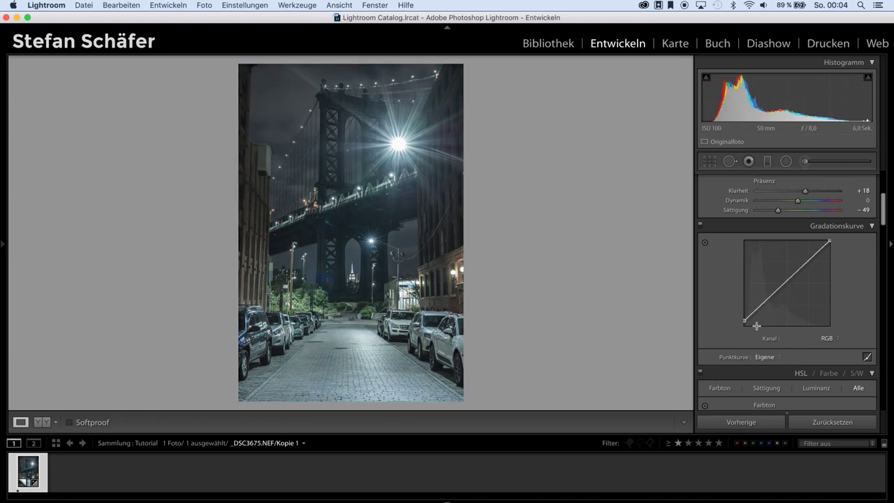
drag(830, 241, 829, 246)
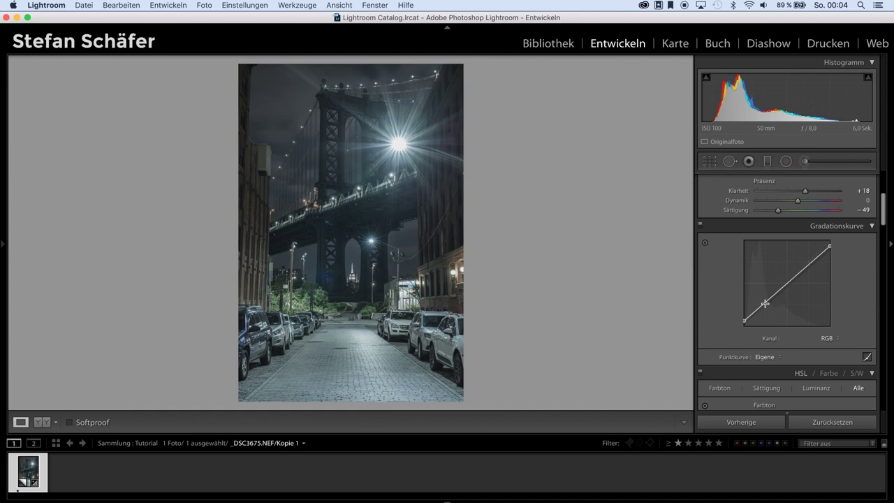
drag(766, 303, 765, 306)
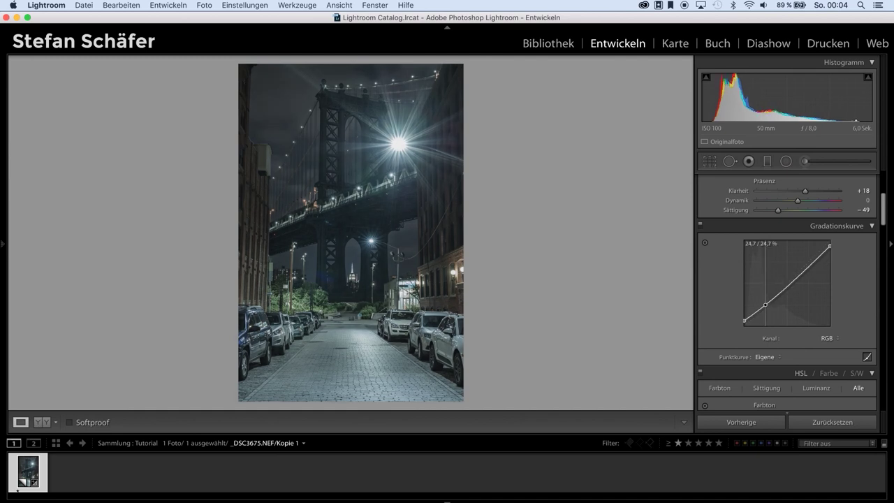
click(809, 267)
drag(810, 268, 808, 260)
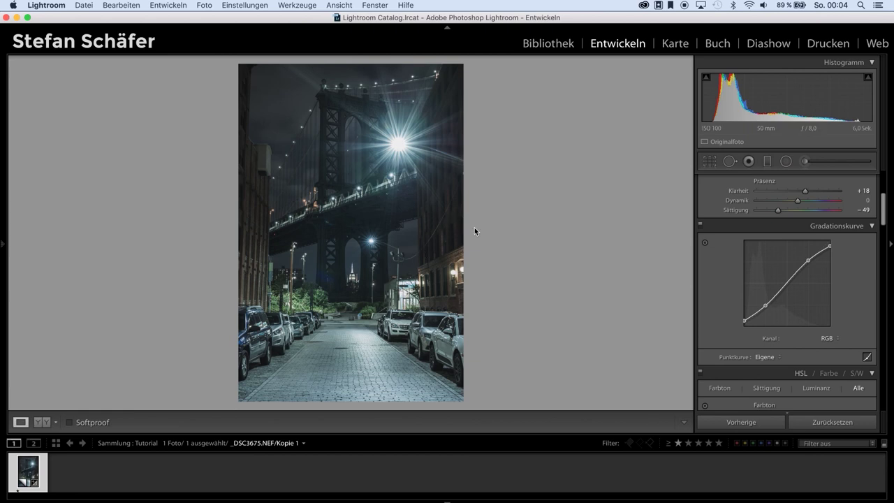
Tint the split-toning highlights at hue 58, saturation 14, and nudge the shadow hue to 38
scroll(764, 300, down, 3)
scroll(764, 300, down, 4)
scroll(764, 299, down, 4)
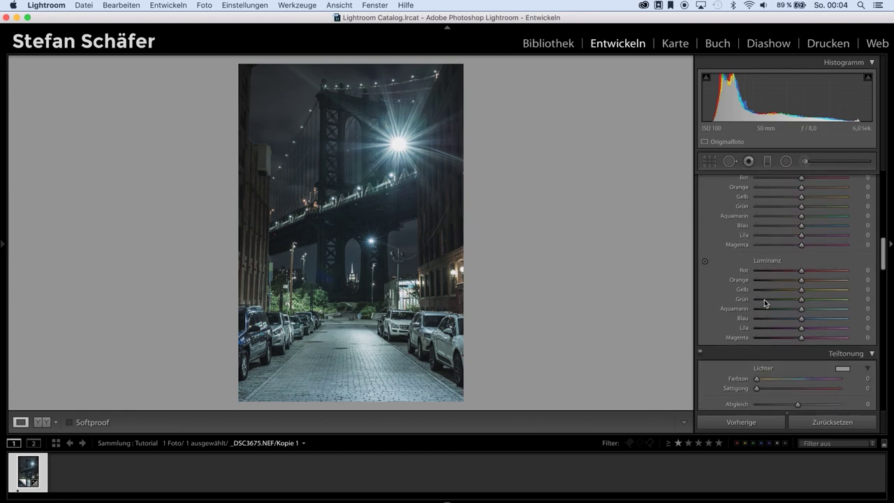
scroll(764, 299, down, 4)
scroll(764, 299, down, 3)
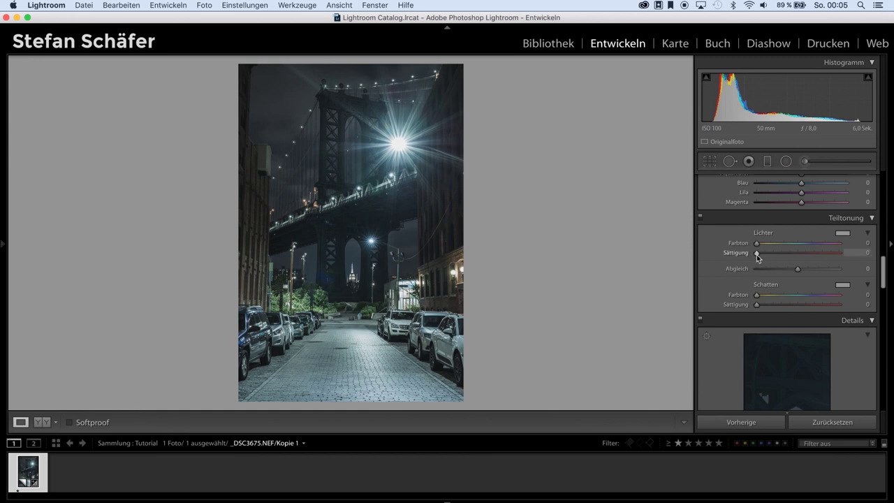
drag(756, 253, 849, 253)
double_click(737, 252)
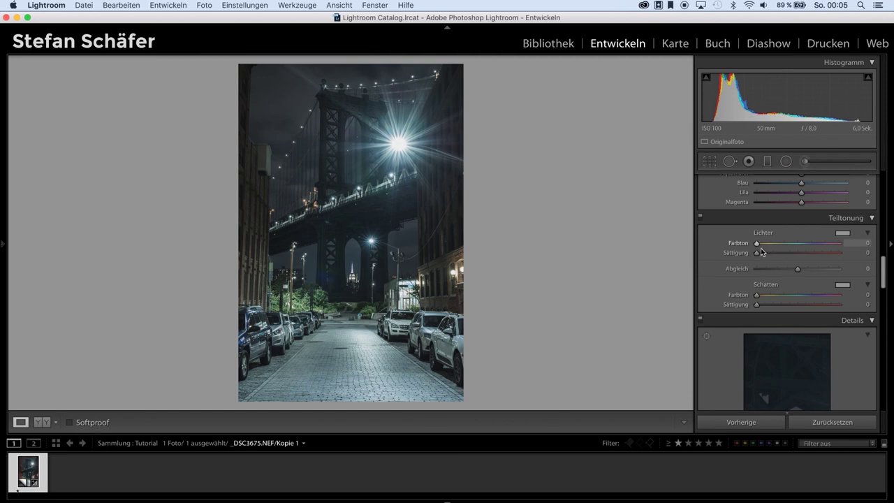
mouse_move(757, 245)
mouse_down()
mouse_move(802, 249)
mouse_move(771, 250)
mouse_up()
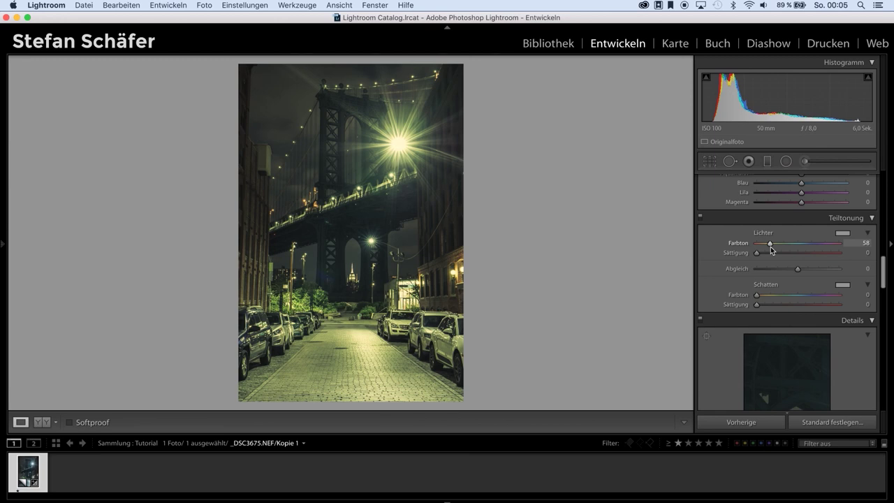
drag(771, 246, 771, 247)
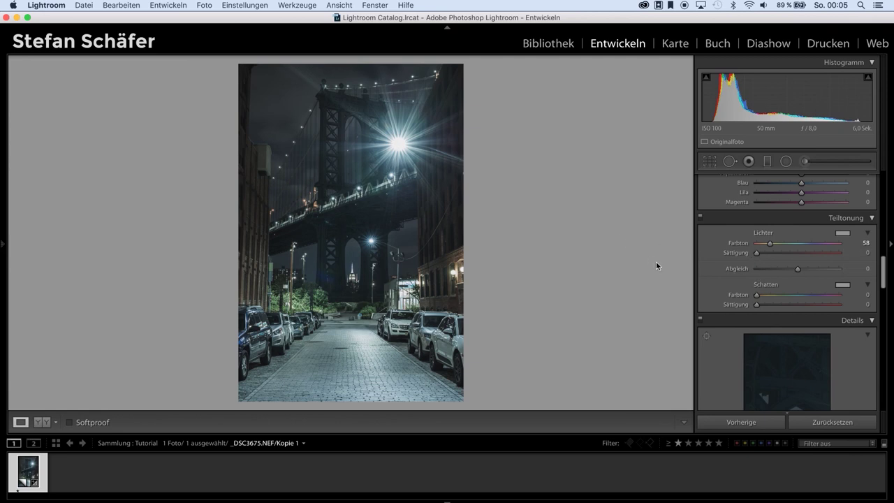
drag(756, 253, 767, 254)
drag(756, 295, 759, 294)
Set the split-toning shadows to hue 206 with saturation 10
key(alt)
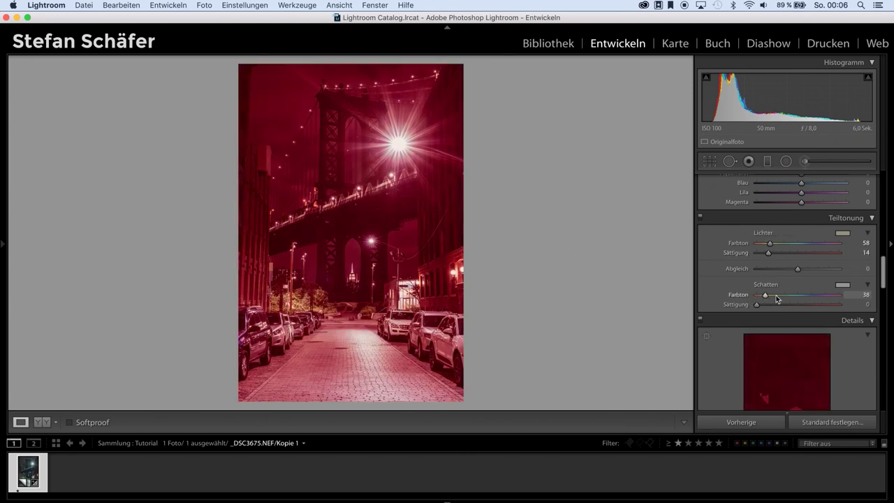
drag(759, 295, 804, 296)
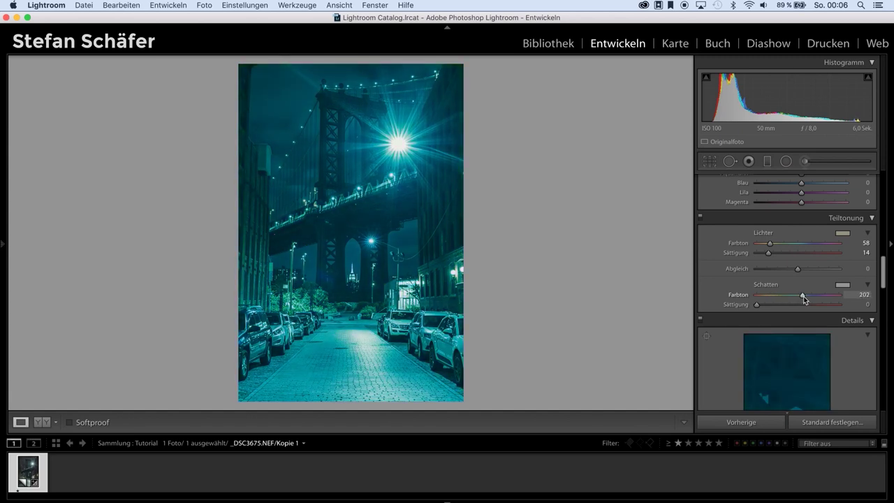
drag(804, 296, 804, 296)
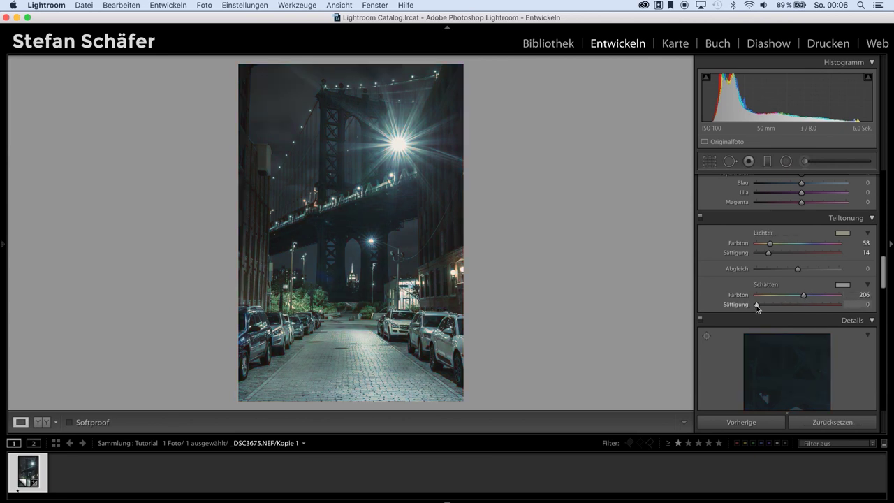
drag(758, 305, 766, 306)
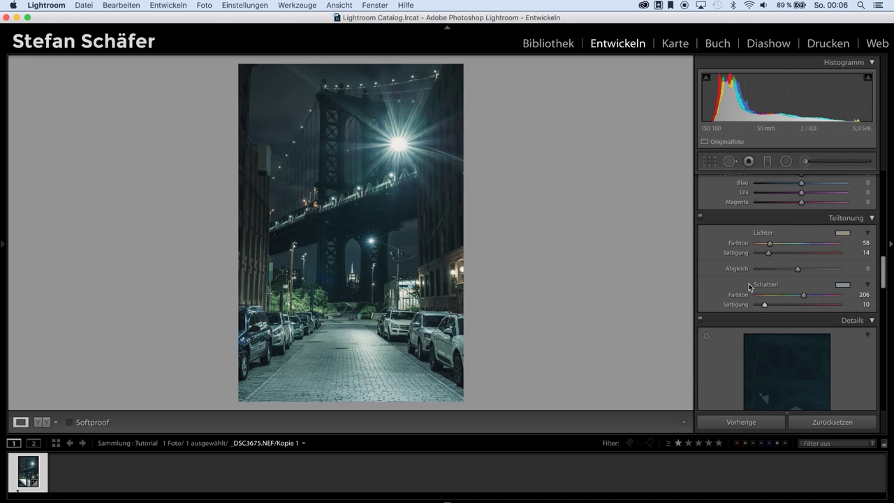
Zoom into the street to judge sharpness, raise the sharpening Amount, and return to Fit view
scroll(749, 285, down, 1)
scroll(749, 284, down, 5)
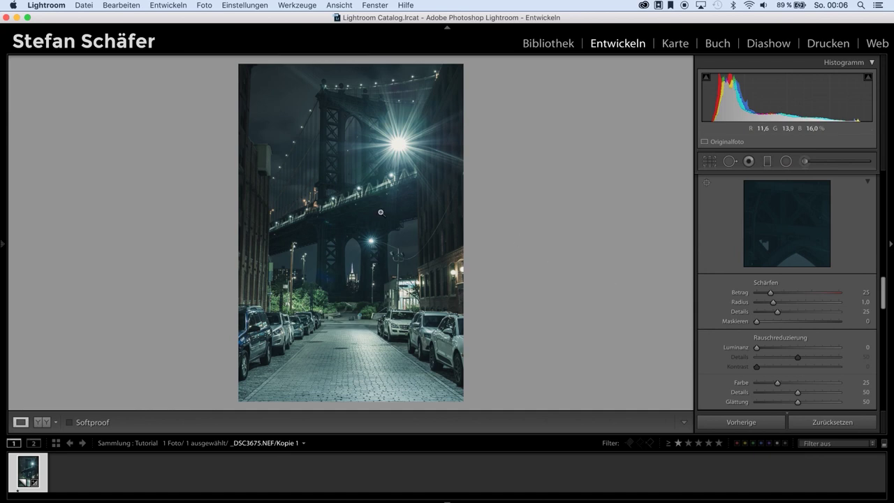
click(374, 315)
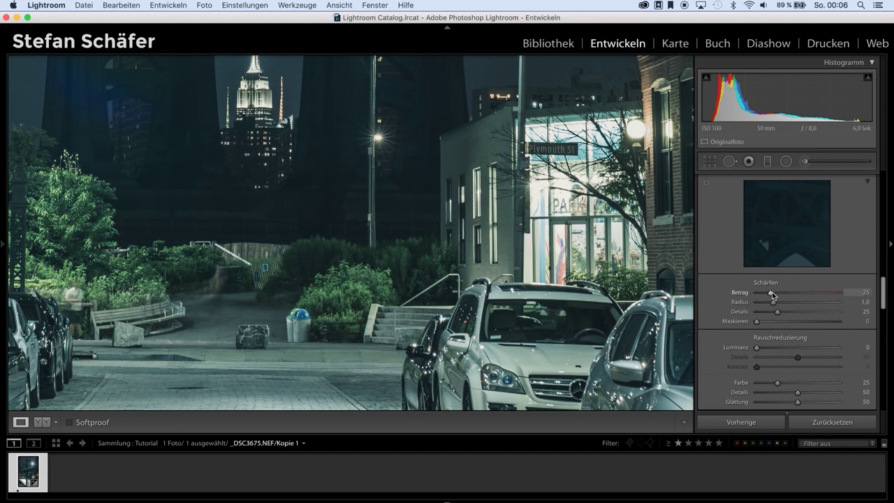
drag(772, 296, 802, 291)
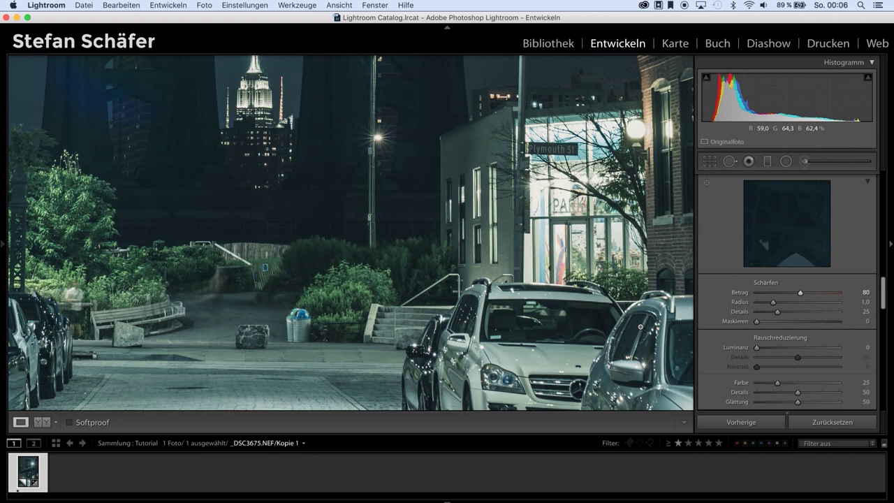
click(685, 311)
Set sharpening Masking to 40 while watching the Alt mask preview
key(alt)
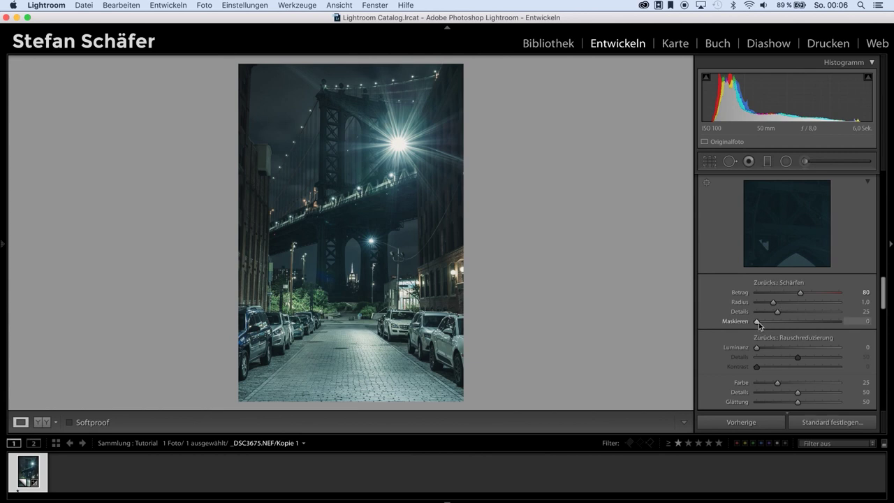
drag(757, 321, 777, 321)
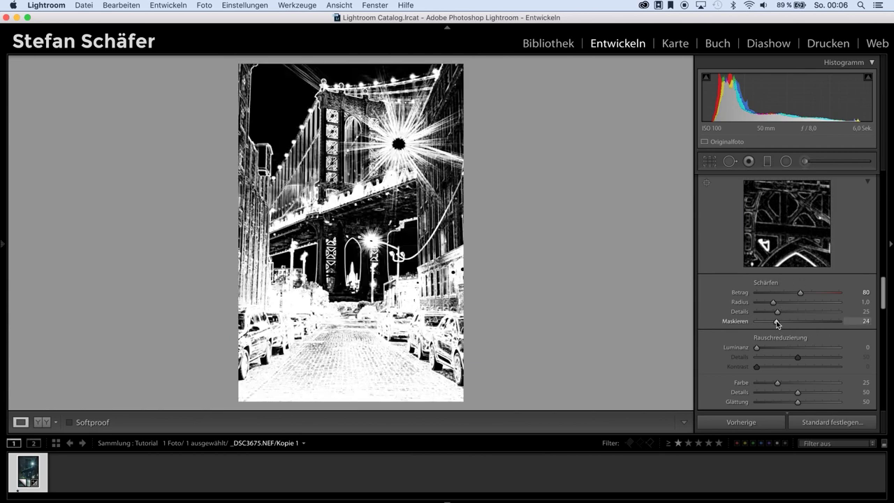
drag(776, 321, 791, 321)
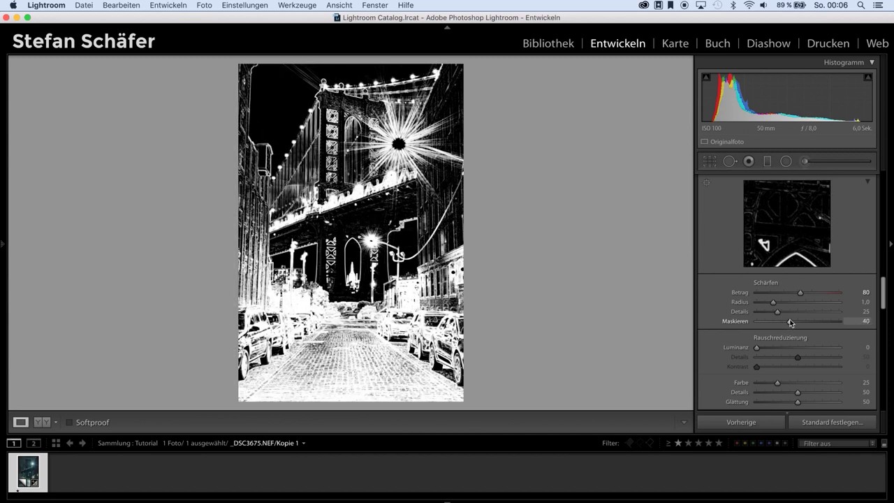
drag(793, 321, 796, 321)
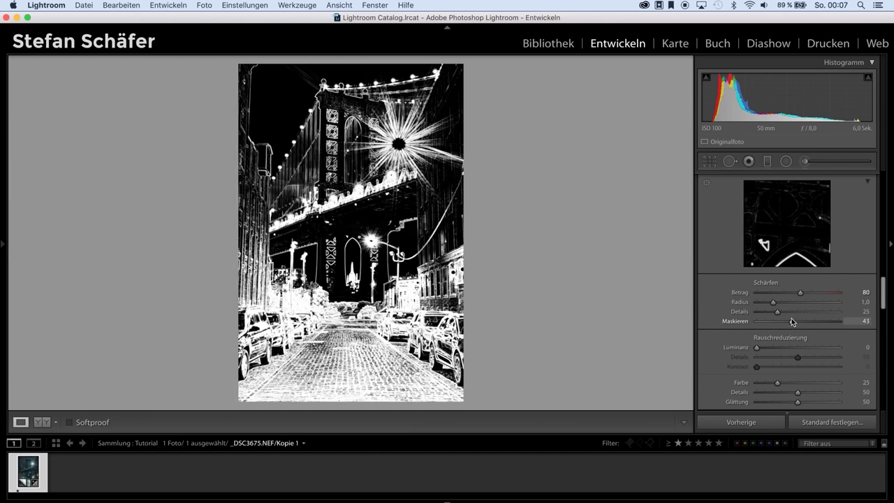
drag(791, 321, 790, 321)
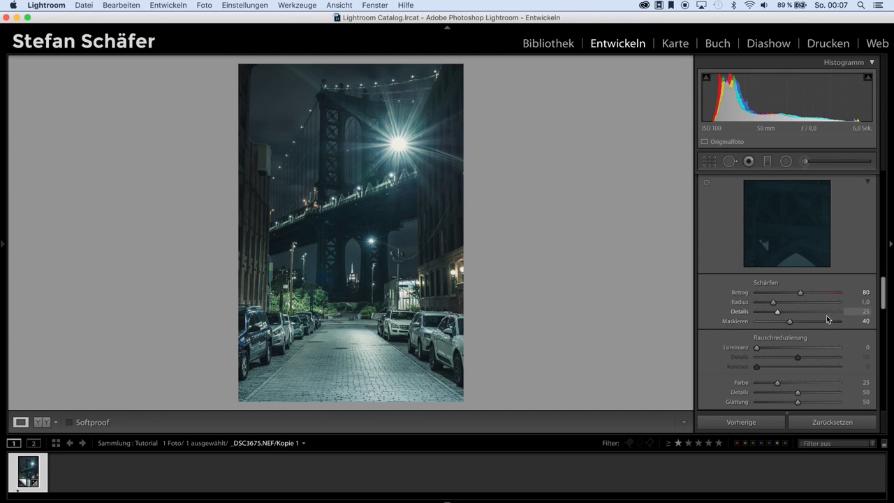
Enable the Sigma 50mm F1.4 DG HSM A014 profile correction and chromatic aberration removal
scroll(826, 315, down, 2)
scroll(826, 315, down, 2)
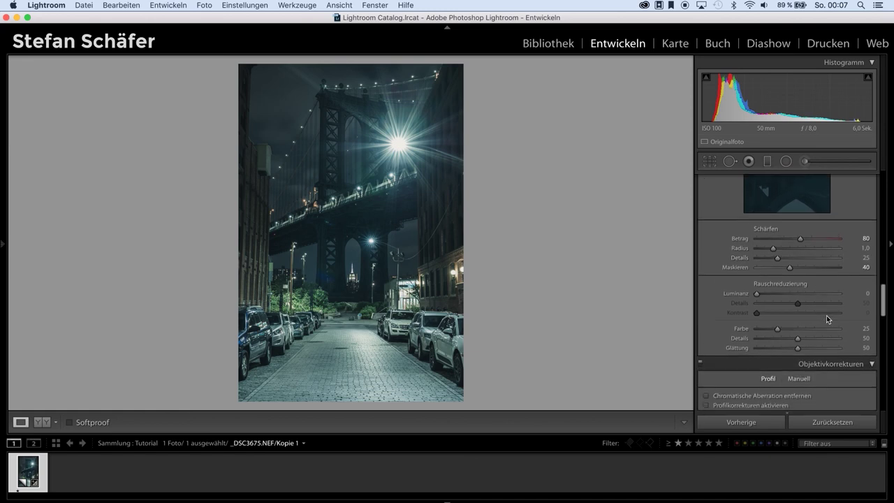
scroll(827, 315, down, 2)
scroll(827, 315, down, 3)
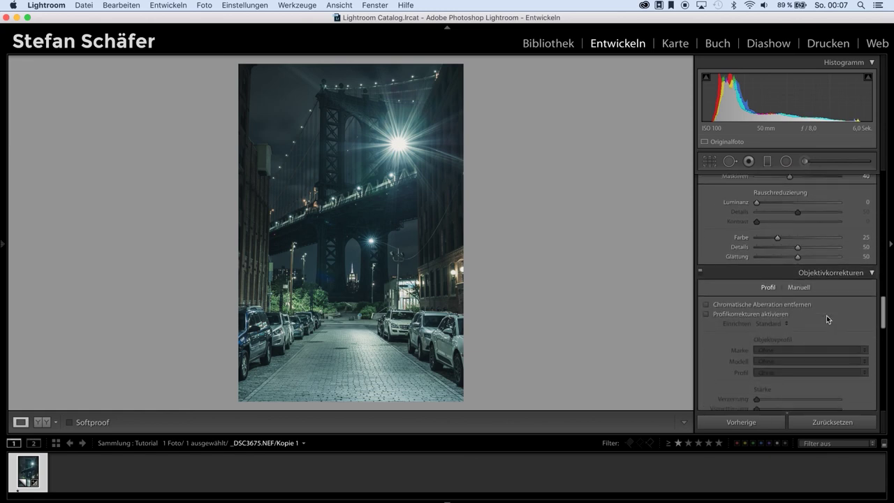
click(744, 314)
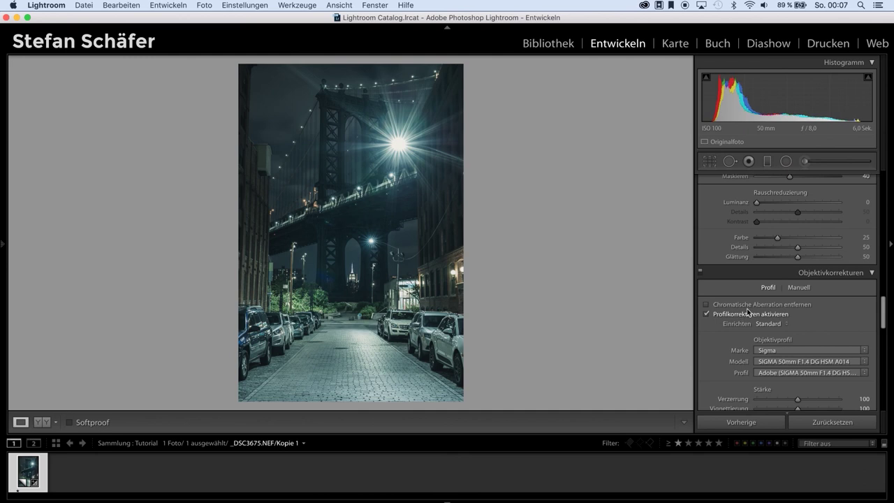
click(751, 306)
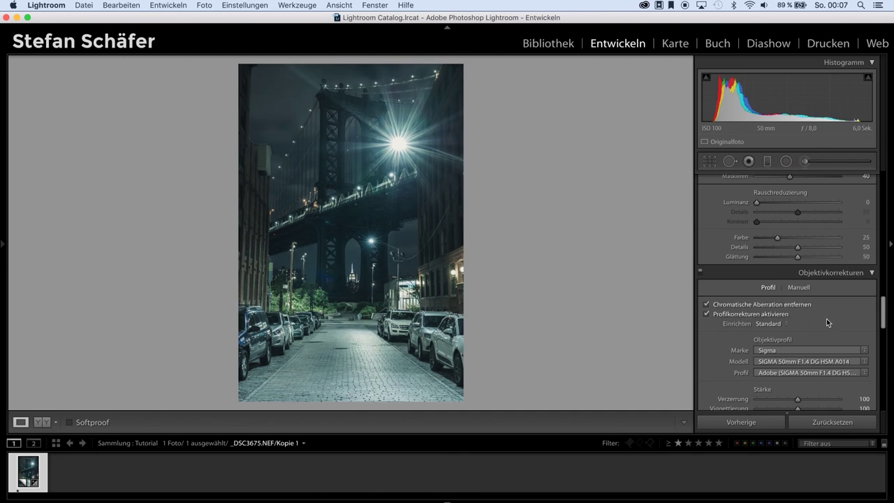
scroll(826, 319, down, 5)
scroll(826, 319, down, 2)
scroll(826, 318, down, 6)
scroll(827, 319, up, 2)
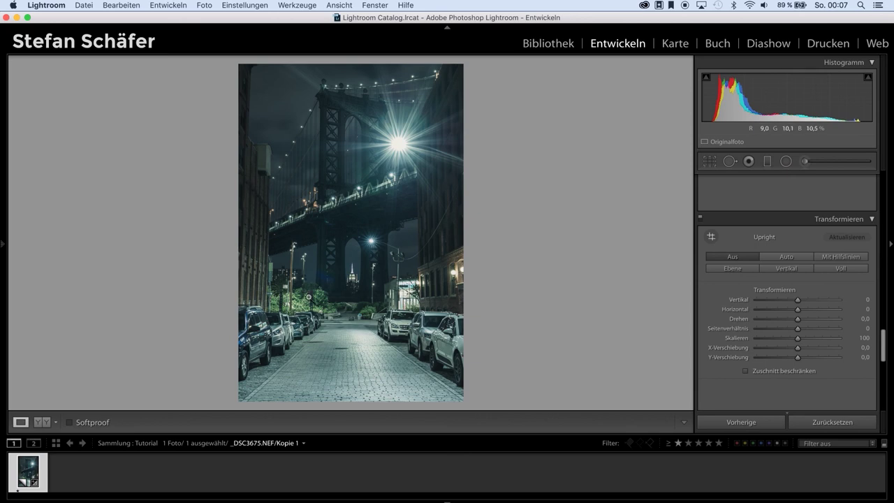
Apply the guided ('Mit Hilfslinien') Upright transform and switch to the Crop tool
click(816, 257)
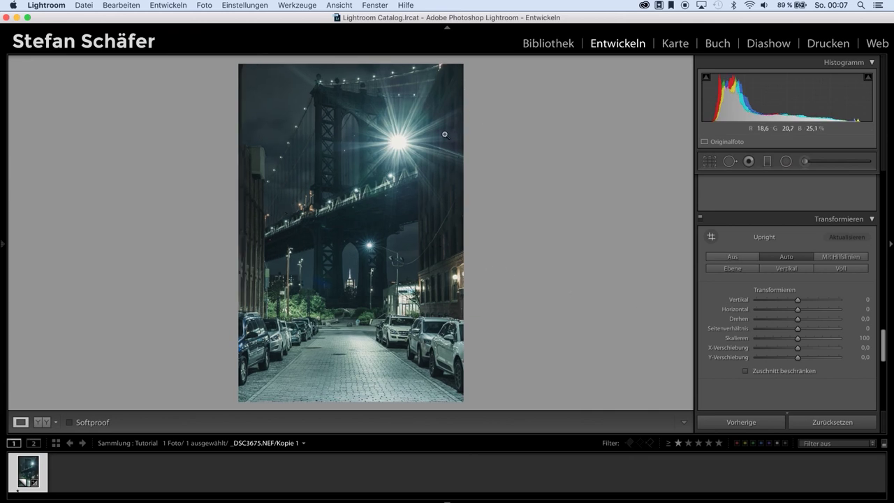
click(712, 161)
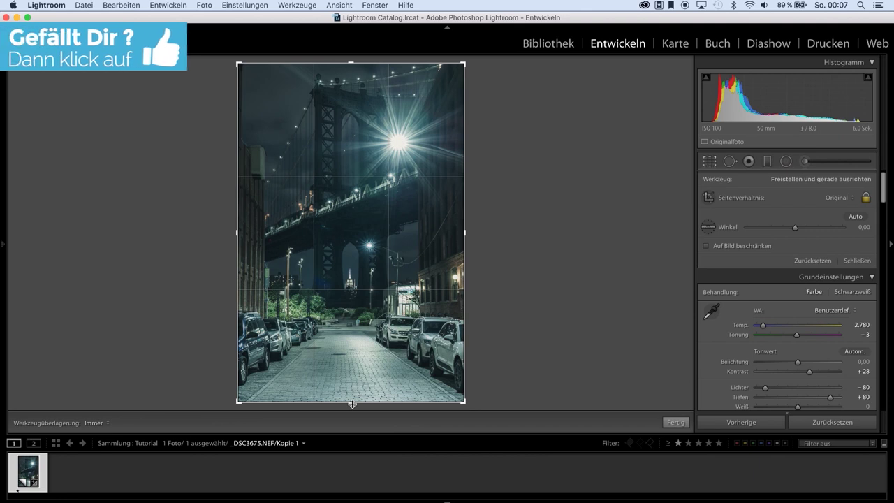
Raise the crop's bottom edge at the Original aspect ratio and commit the crop
key(shift)
drag(350, 402, 348, 390)
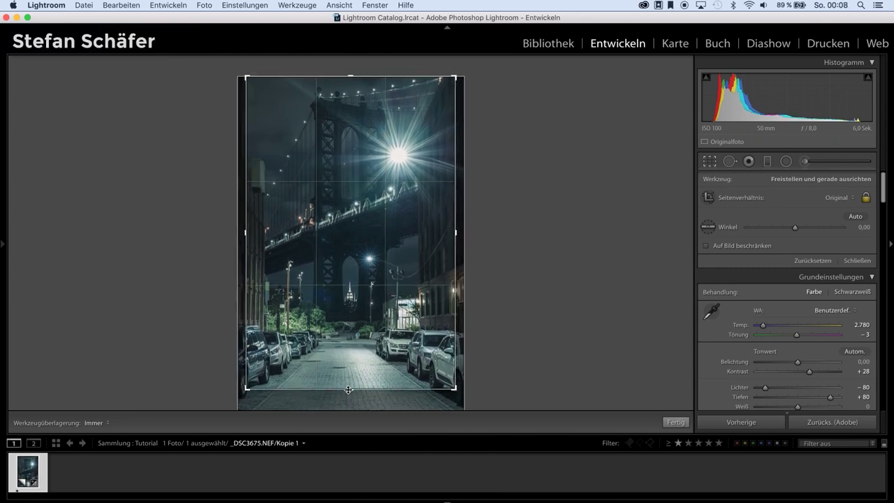
drag(348, 390, 348, 388)
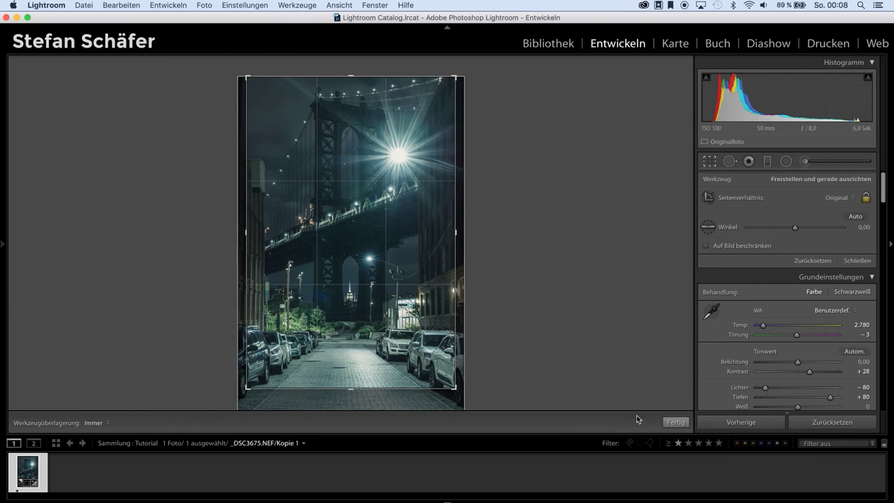
key(Return)
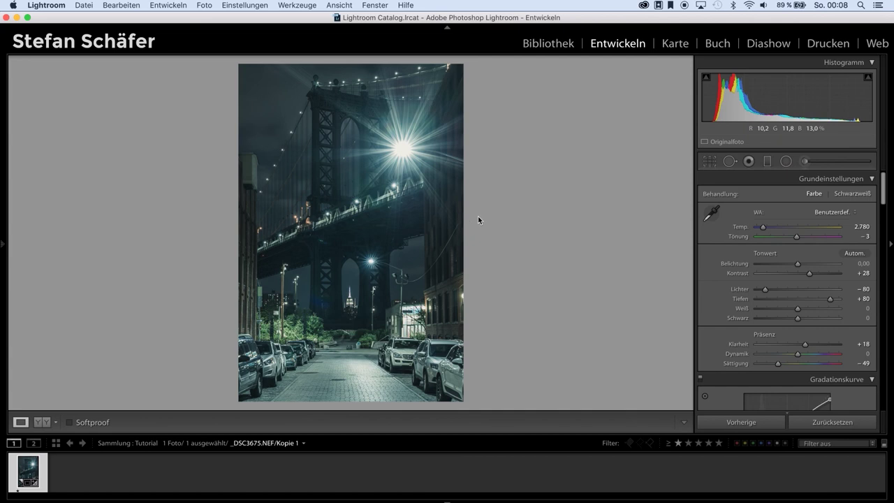
In Effects, set Dehaze to +28 and the post-crop vignette amount to -14
scroll(837, 307, down, 5)
scroll(837, 307, down, 5)
scroll(837, 307, down, 5)
scroll(837, 307, down, 5)
scroll(838, 307, down, 3)
scroll(837, 308, down, 5)
scroll(837, 307, down, 5)
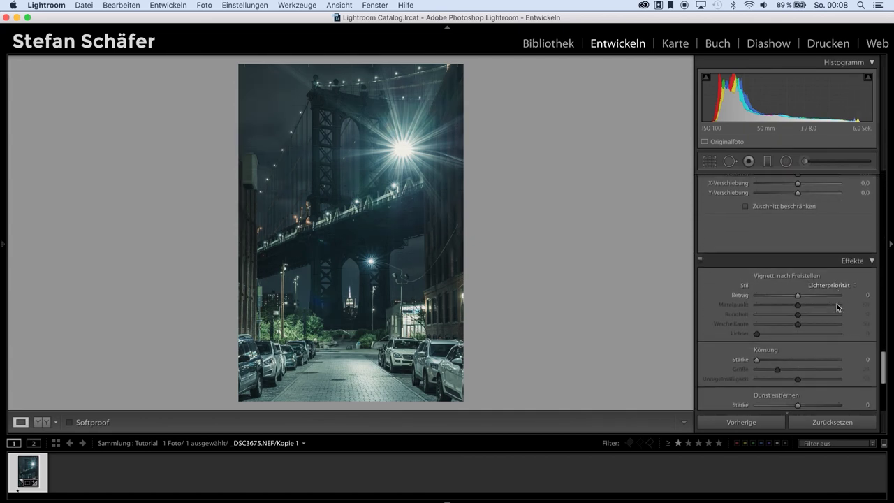
scroll(838, 308, down, 3)
scroll(838, 307, down, 2)
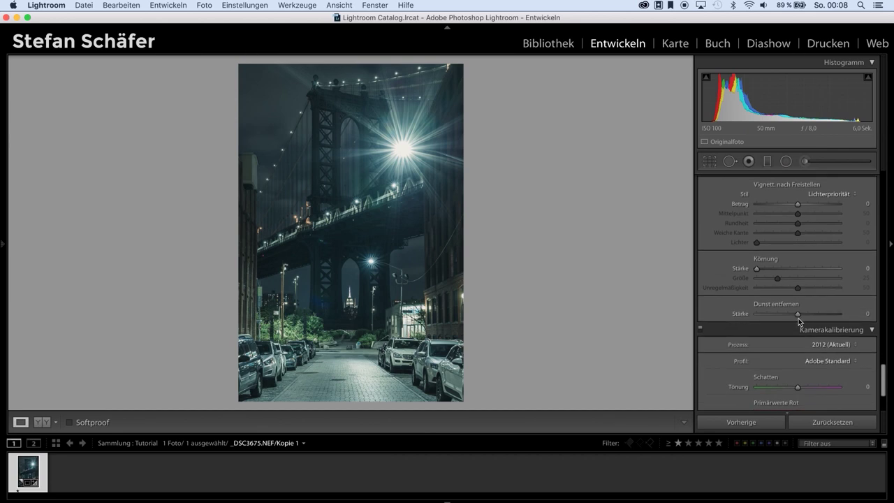
drag(799, 313, 806, 312)
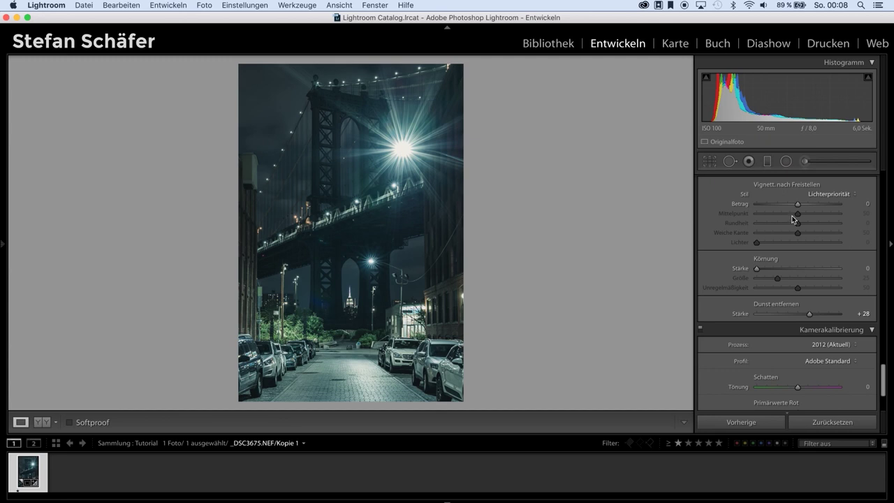
drag(794, 208, 793, 208)
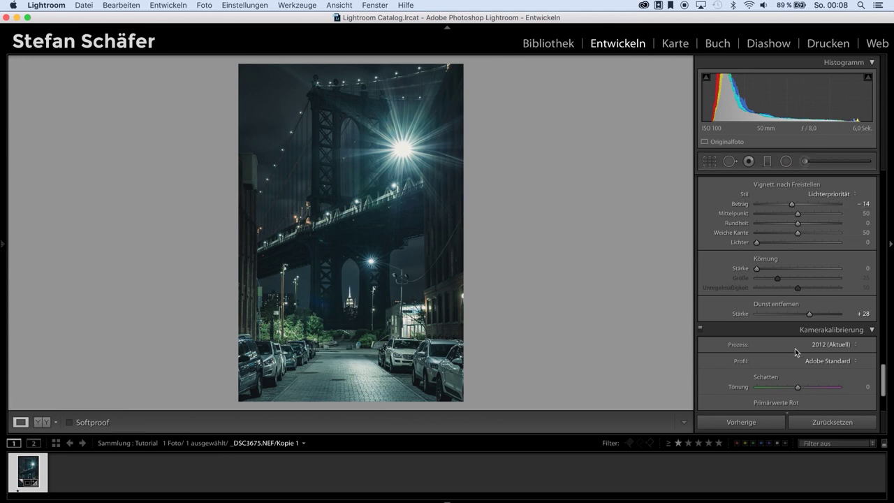
Set the Green Primary hue to -43 and the Blue Primary hue to -33 in Camera Calibration
scroll(835, 322, down, 1)
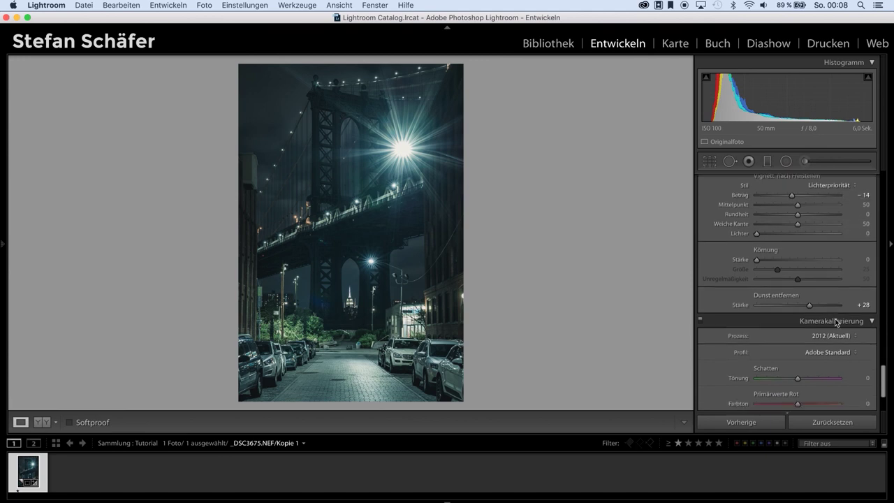
scroll(835, 321, down, 4)
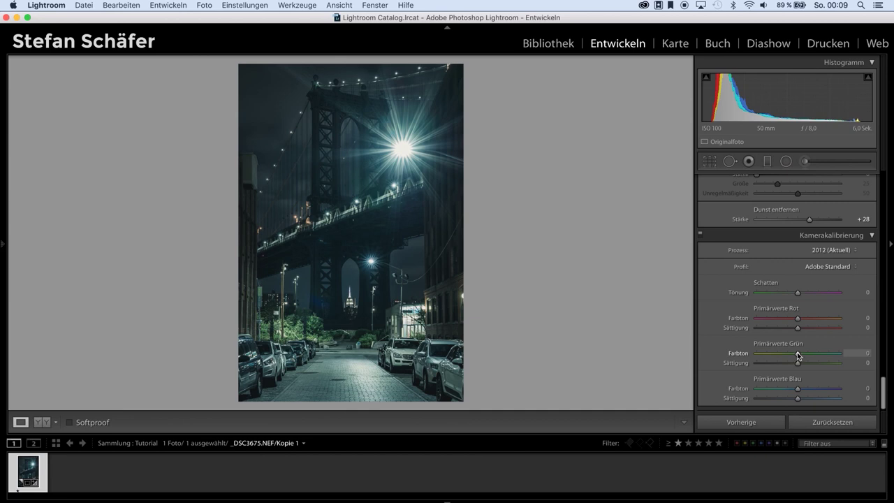
drag(797, 355, 792, 355)
drag(783, 354, 780, 353)
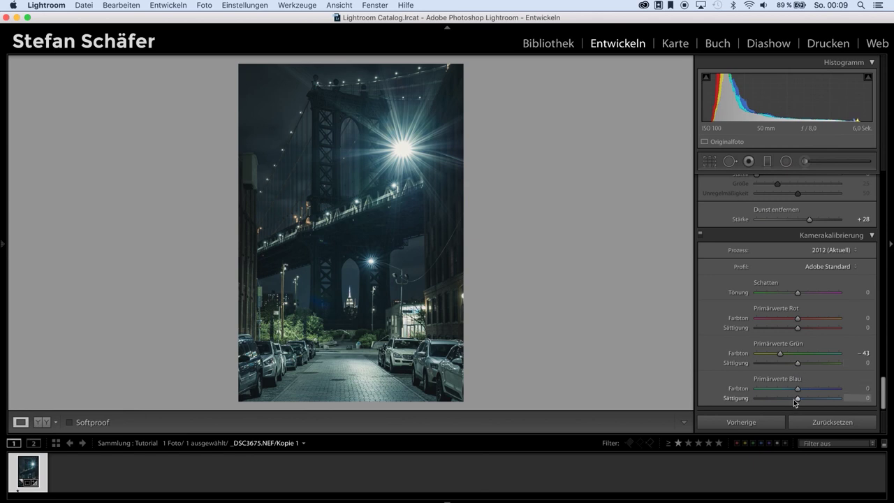
drag(795, 390, 789, 390)
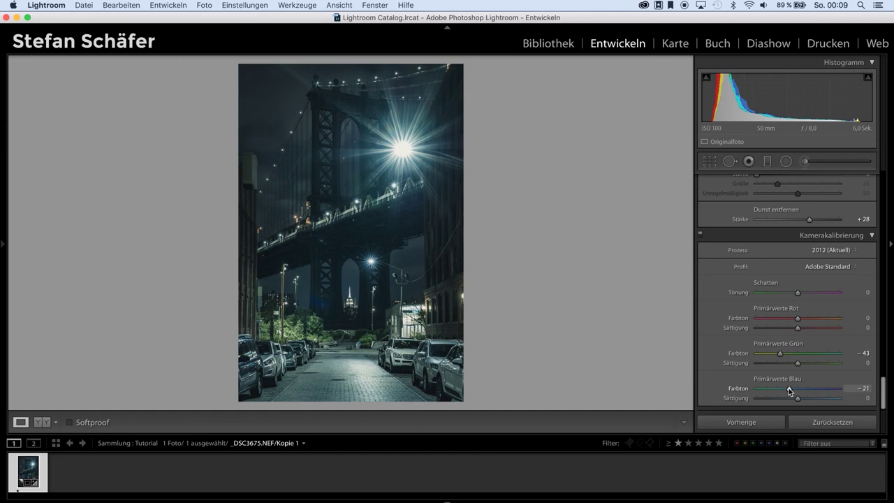
drag(788, 392, 784, 391)
Toggle Camera Calibration off and on twice to compare, leaving it enabled
click(700, 235)
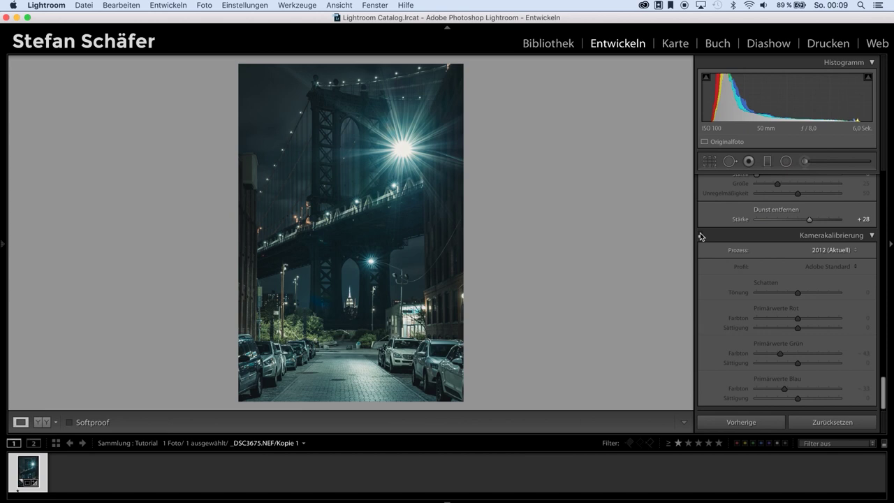
click(700, 235)
click(700, 235)
click(700, 235)
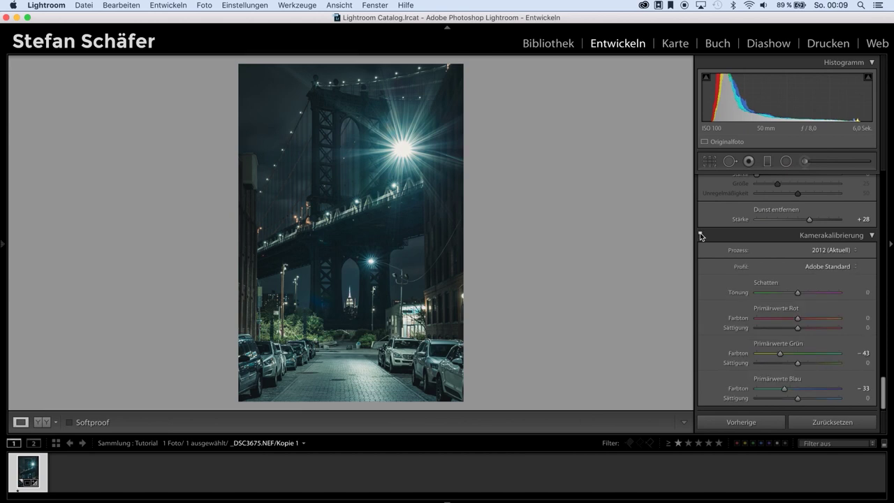